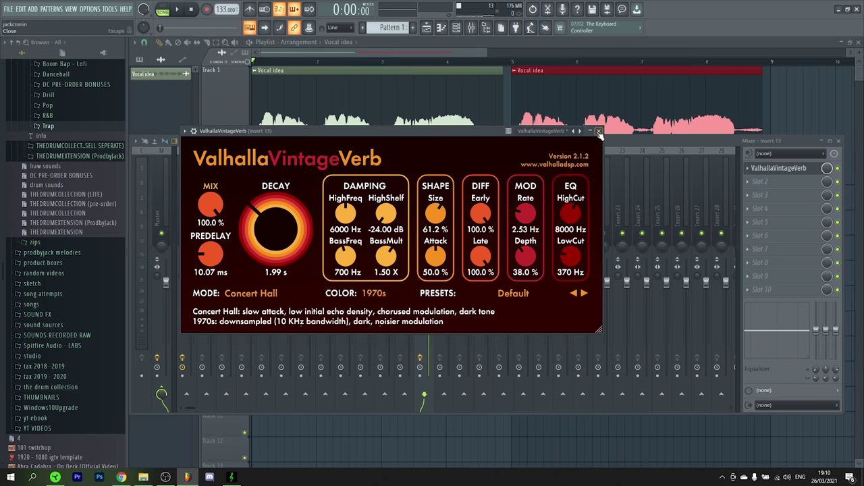
Step: Extend the second vocal slice to the end of its phrase and trim the silence before the first slice
click(598, 132)
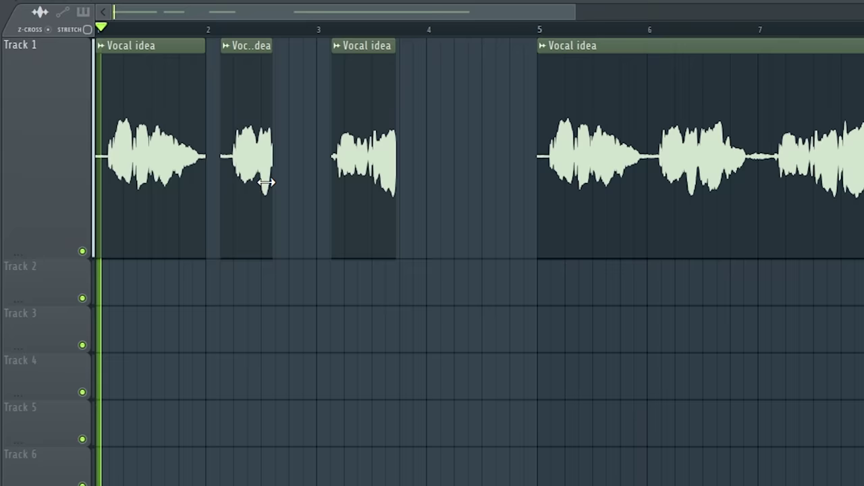
drag(266, 183, 290, 182)
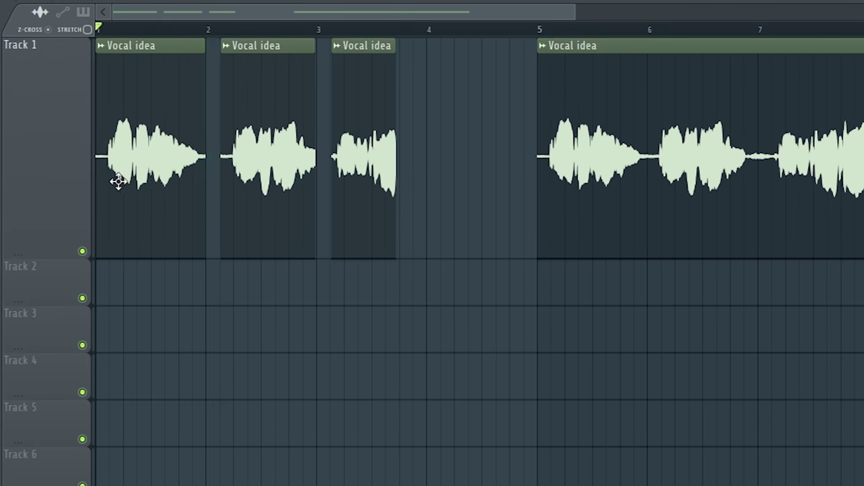
scroll(119, 181, up, 3)
mouse_move(98, 164)
mouse_down()
mouse_move(128, 165)
mouse_move(109, 169)
mouse_up()
key(space)
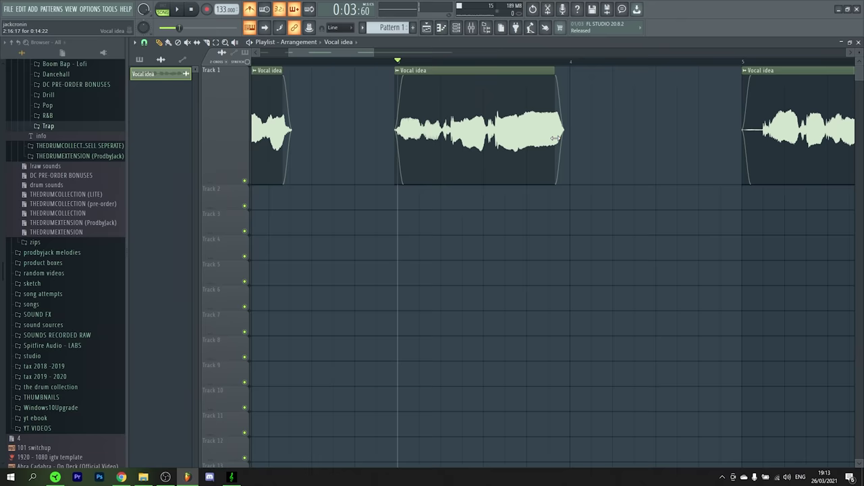
click(605, 141)
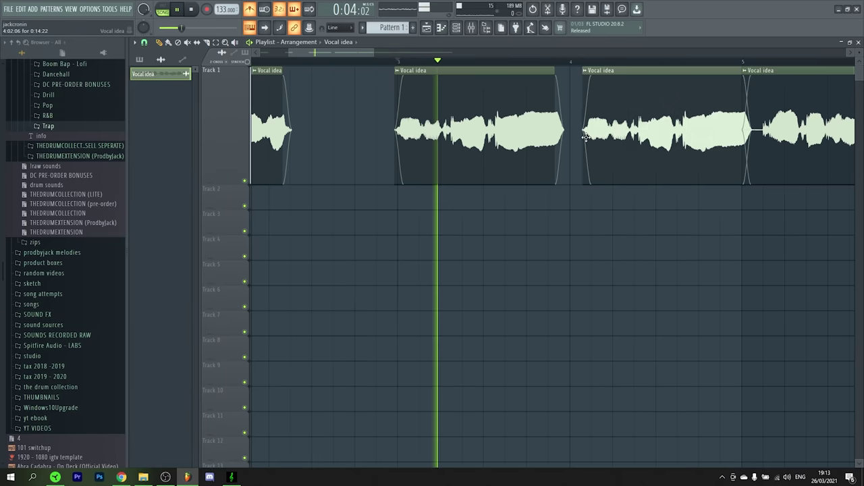
right_click(606, 141)
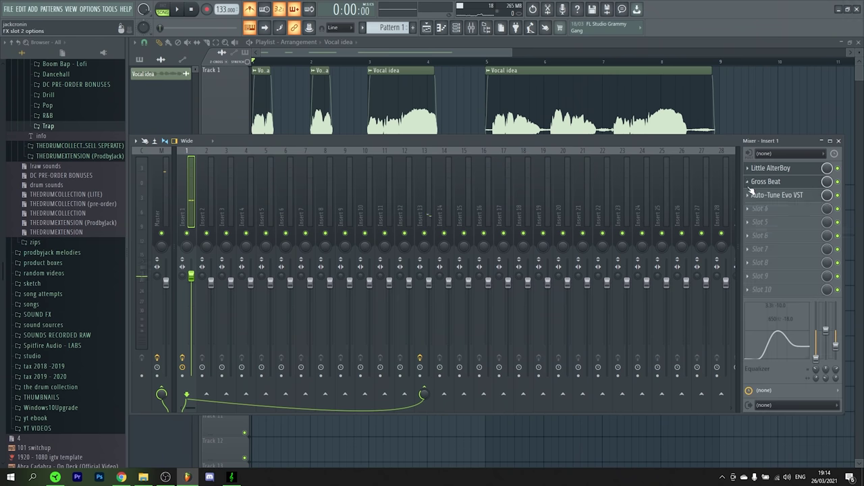
Step: Delete the Gross Beat effect from the Insert 1 mixer track
click(750, 188)
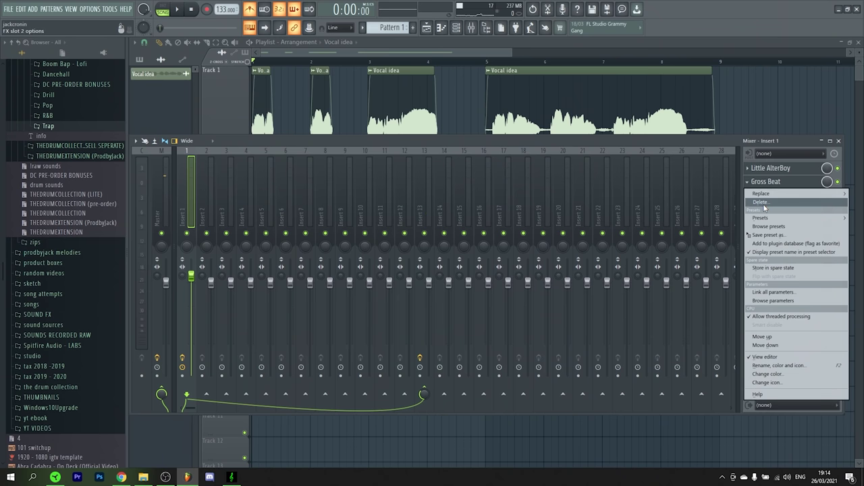
click(763, 205)
double_click(523, 109)
click(440, 143)
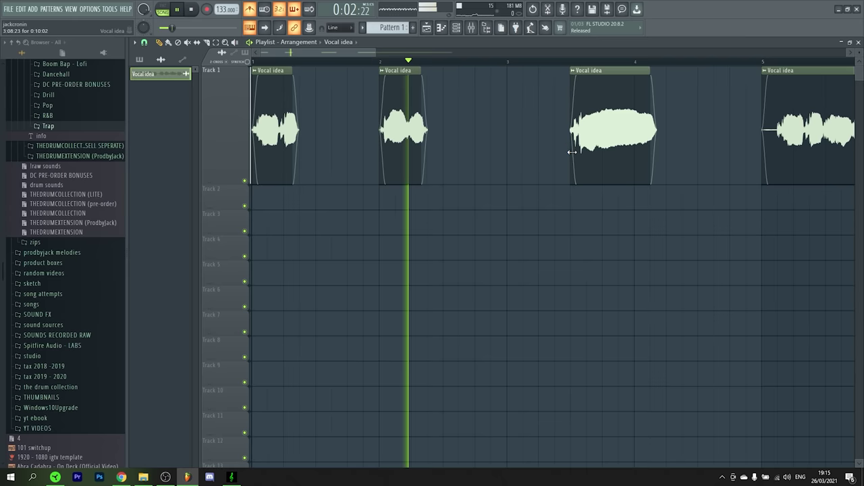
Step: Move the third vocal slice back to the start of bar 3
drag(590, 151, 525, 150)
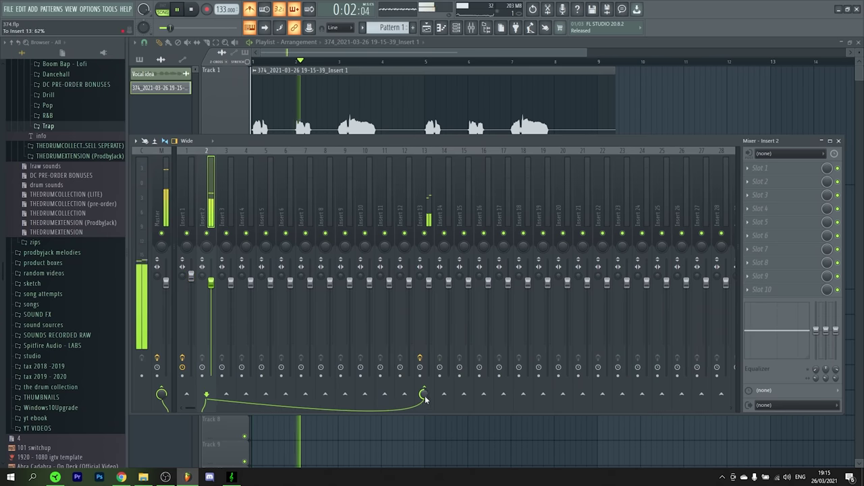
key(F9)
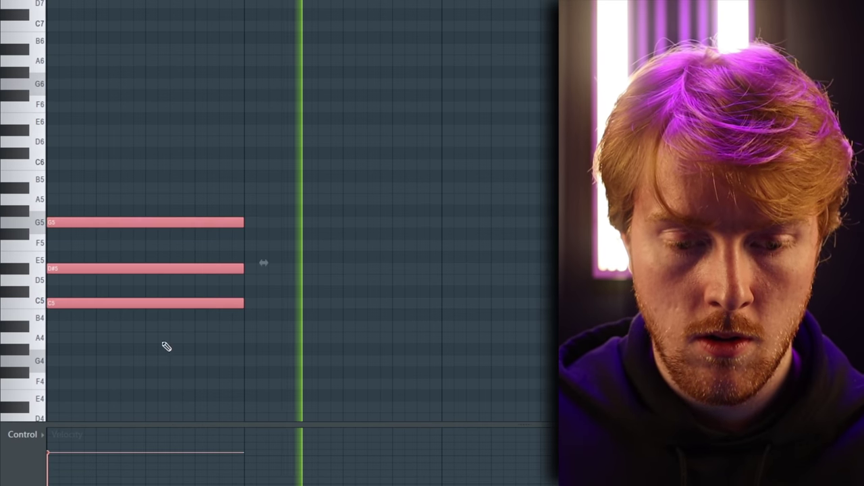
Step: Duplicate the C5, D#5 and G5 chord and place the copy at the start of bar 3
key(ctrl+b)
drag(318, 303, 511, 303)
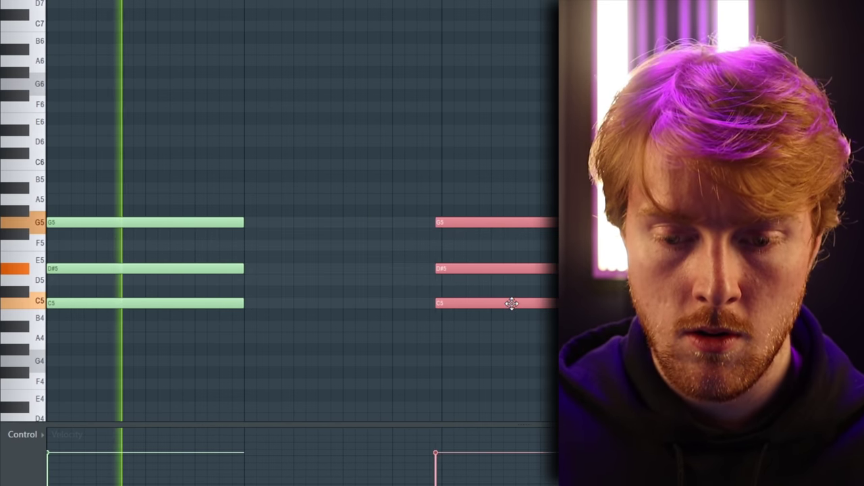
ctrl+click(494, 319)
scroll(494, 319, down, 2)
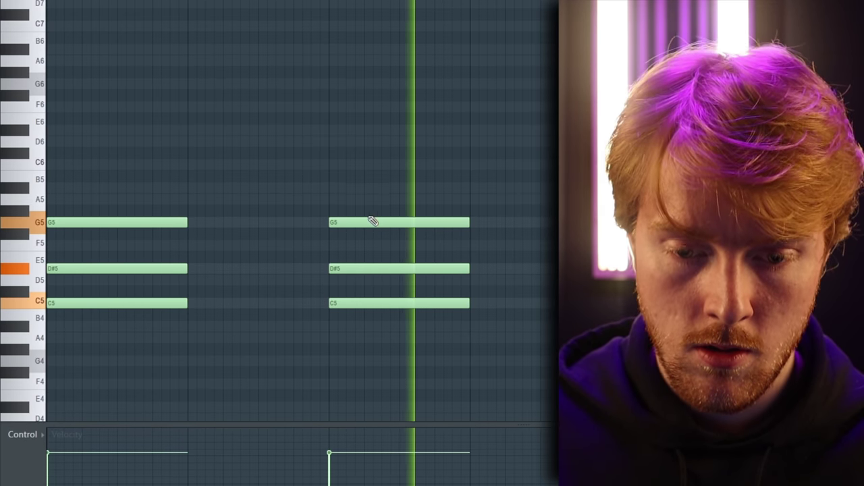
Step: Add an A#5 note in the middle of bar 1 and shorten it to end where the C6 note begins
key(space)
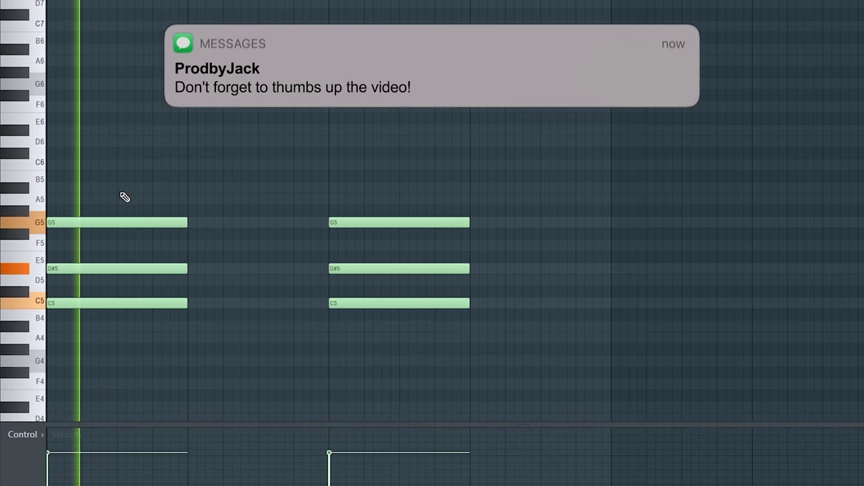
click(122, 188)
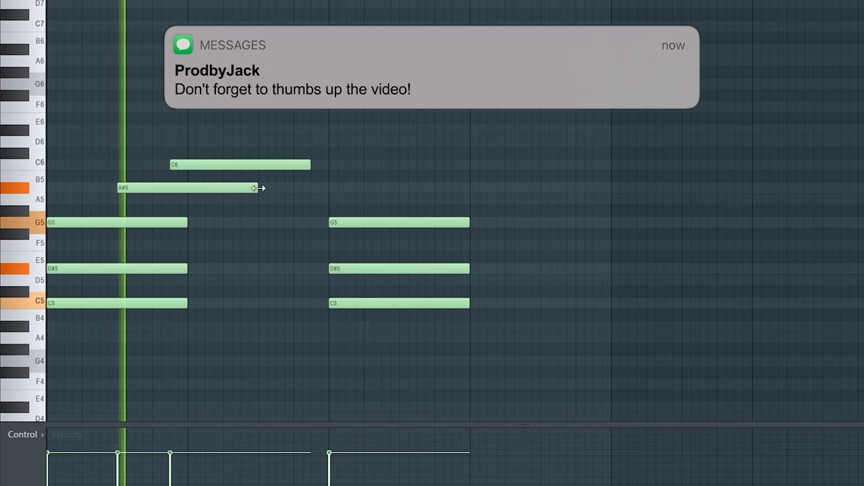
drag(173, 191, 169, 190)
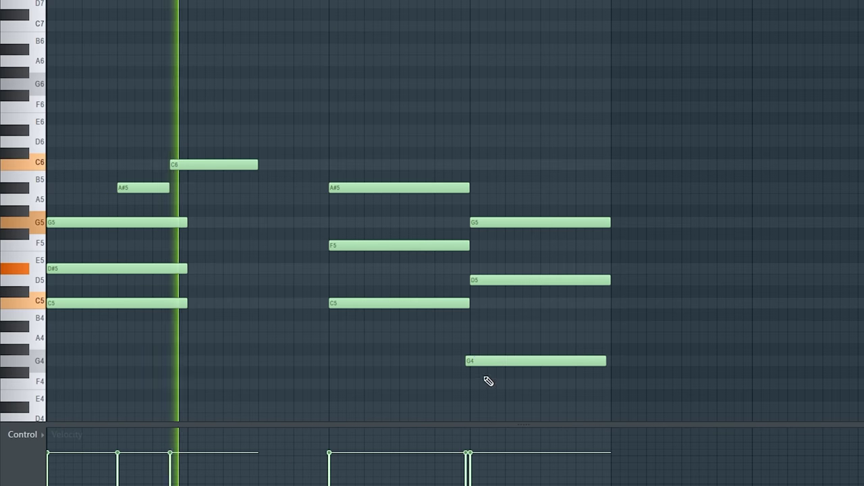
scroll(382, 358, down, 1)
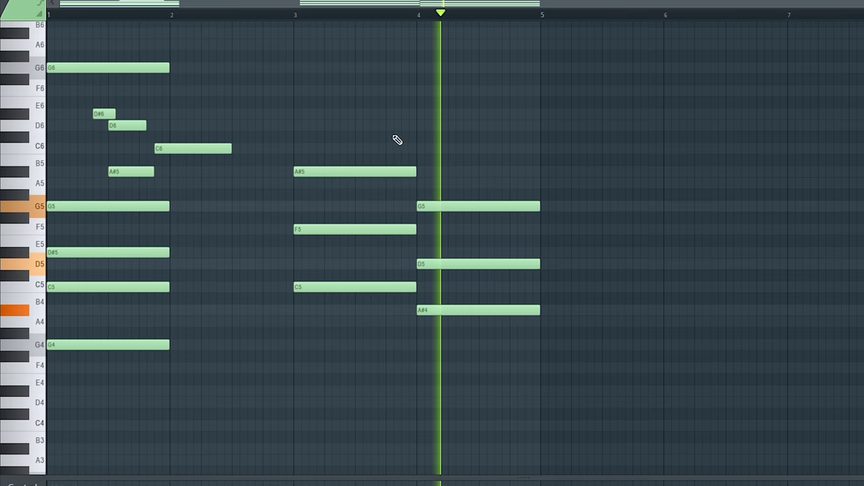
scroll(44, 130, up, 2)
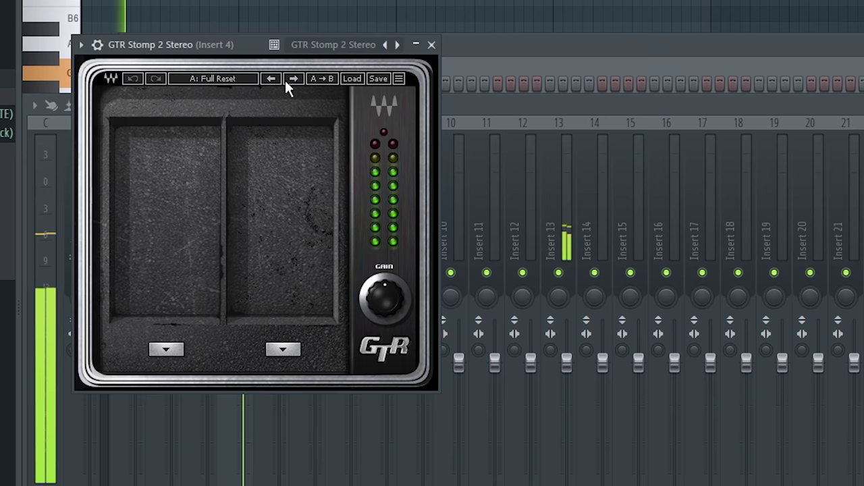
Step: Browse the presets of GTR Stomp 2 Stereo on Insert 4, including Intersteller Overdrive
click(272, 78)
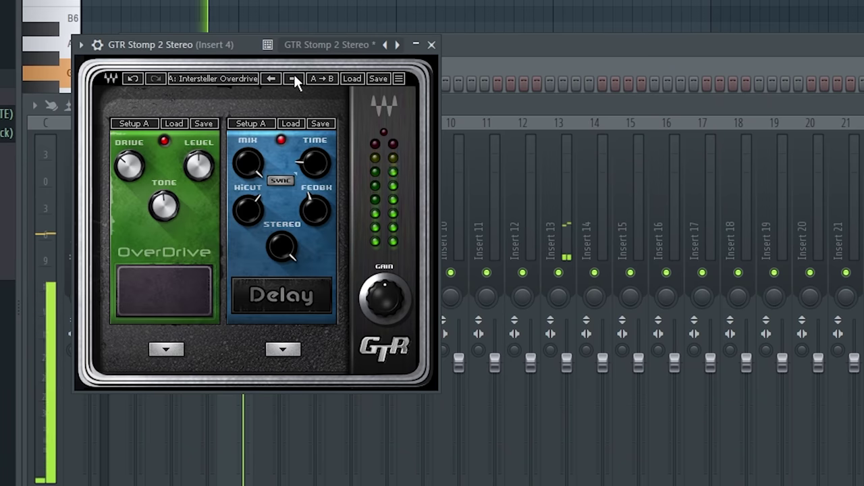
click(294, 79)
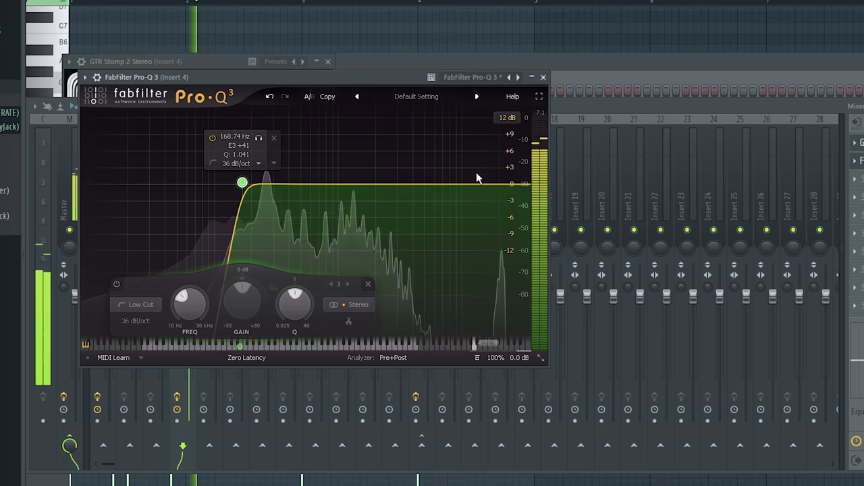
Step: On Insert 4, bring a new high-end FabFilter Pro-Q 3 band down in frequency and lower the GTR Stomp 2 Stereo mix level
click(498, 187)
drag(497, 187, 428, 187)
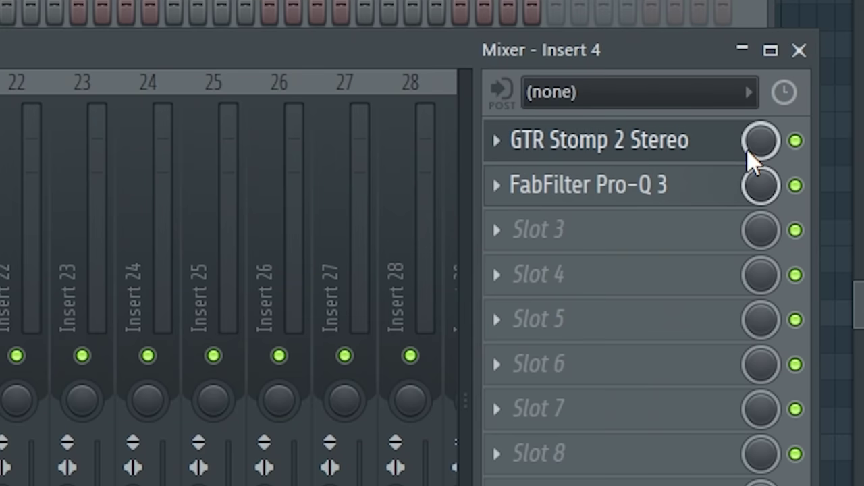
scroll(763, 156, down, 4)
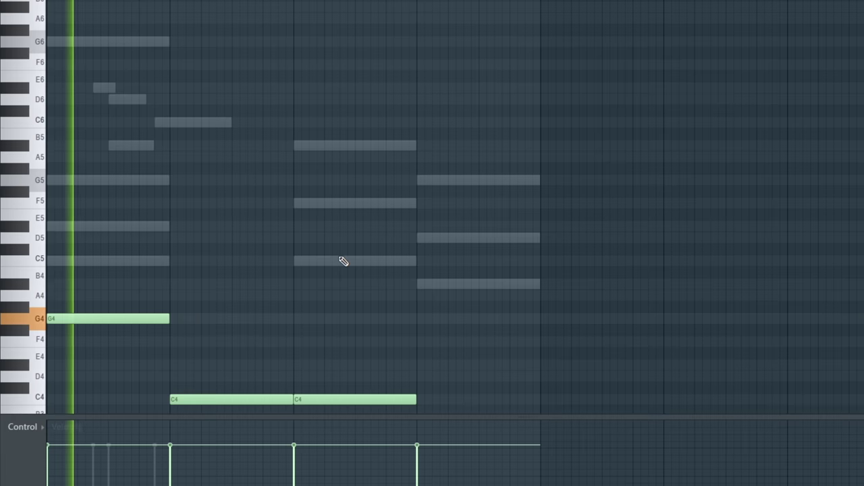
Step: Duplicate the two-bar C5 hi-hat pattern into bars 3 and 4 and clear the selection
scroll(321, 248, down, 4)
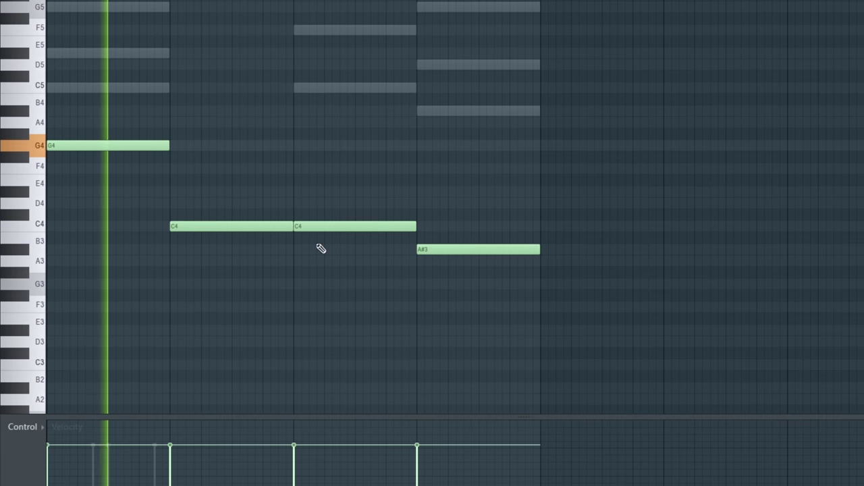
scroll(331, 295, up, 2)
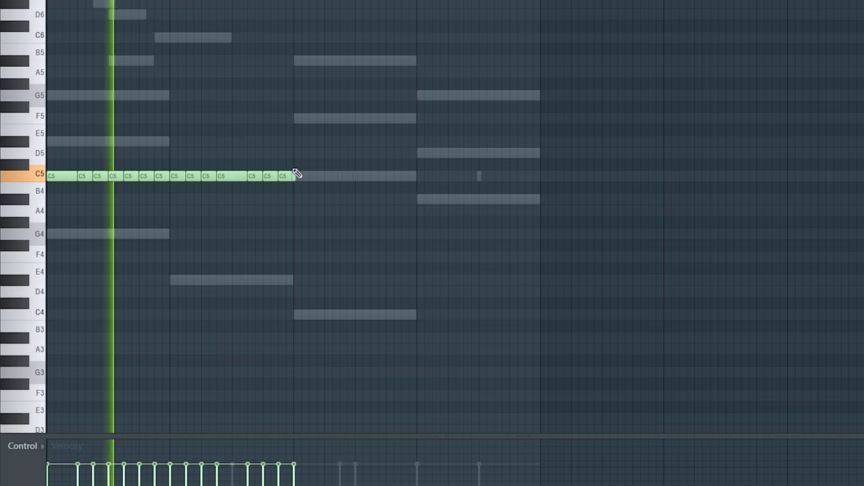
key(ctrl+b)
ctrl+click(266, 245)
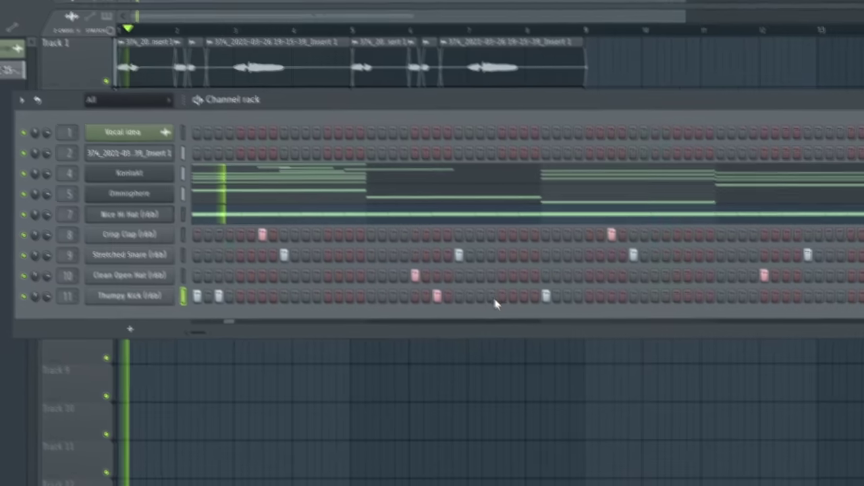
Step: Try a Thumpy Kick hit on the last beat of bar 2
click(500, 297)
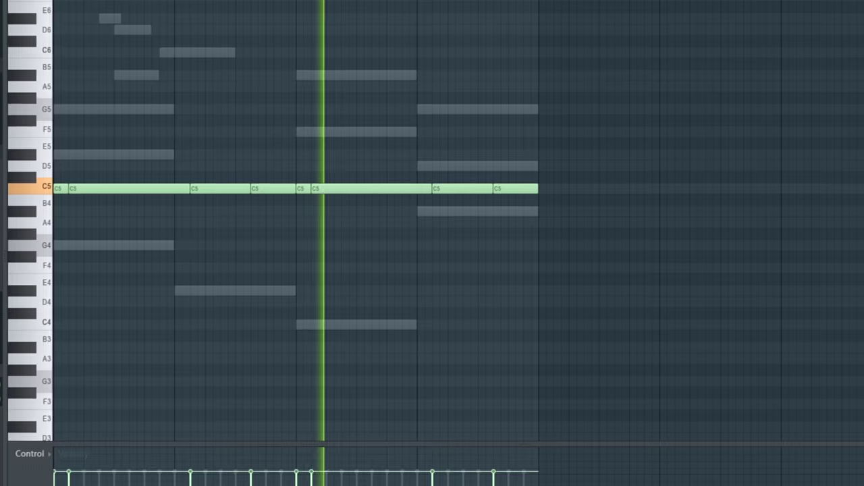
Step: Show the channel rack and enlarge it so that all its channels fit
key(F6)
key(F6)
key(F6)
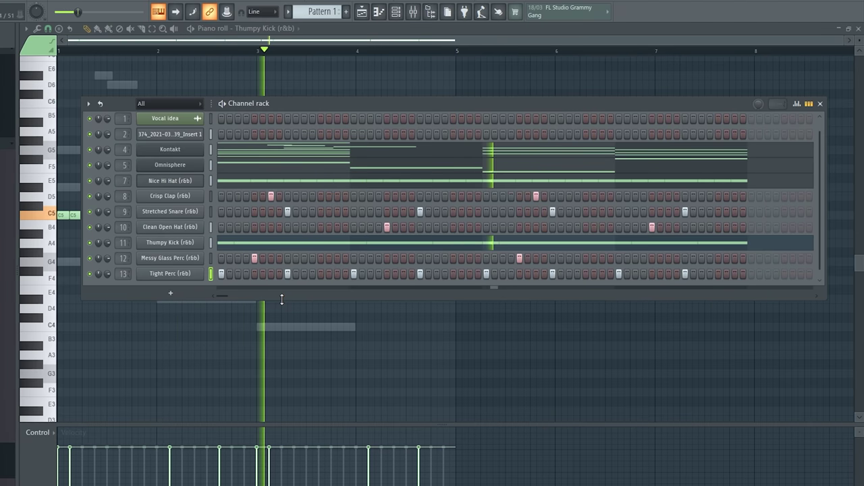
drag(281, 299, 278, 343)
Step: Switch to the playlist with the mixer open and the channel rack in front, and stop playback
key(F5)
key(F6)
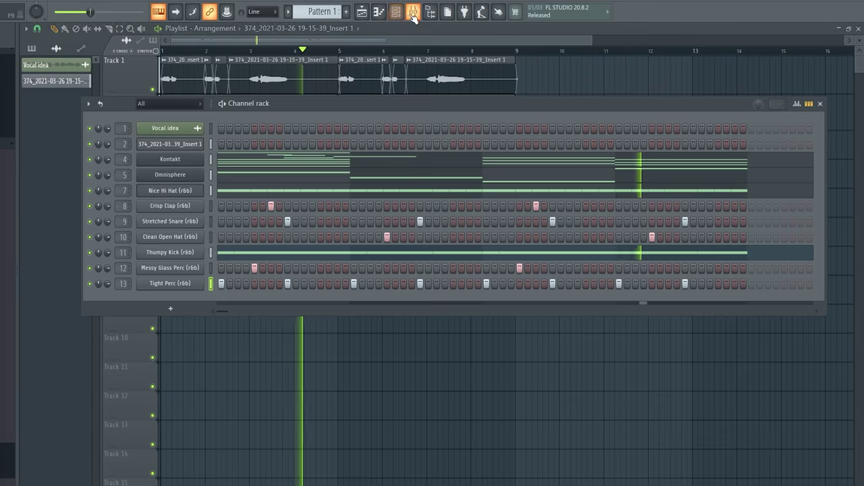
key(F9)
click(393, 14)
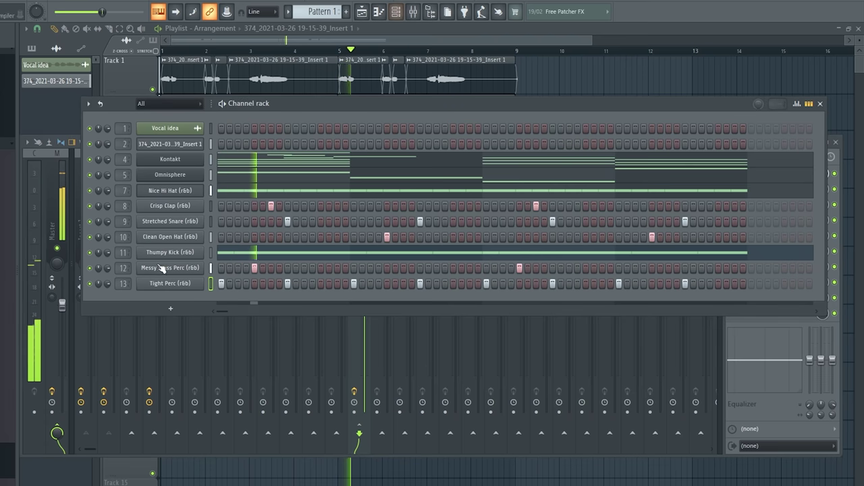
key(space)
click(385, 356)
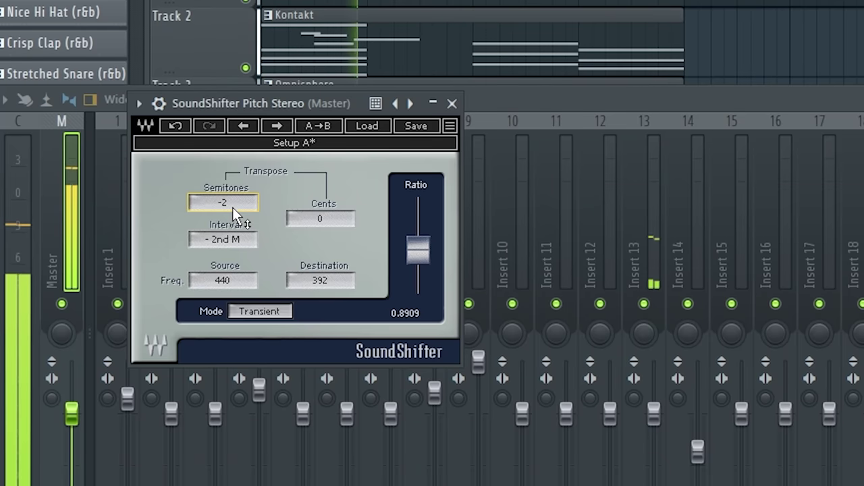
Step: Raise the semitone transposition in SoundShifter Pitch Stereo on the Master track
scroll(233, 208, up, 1)
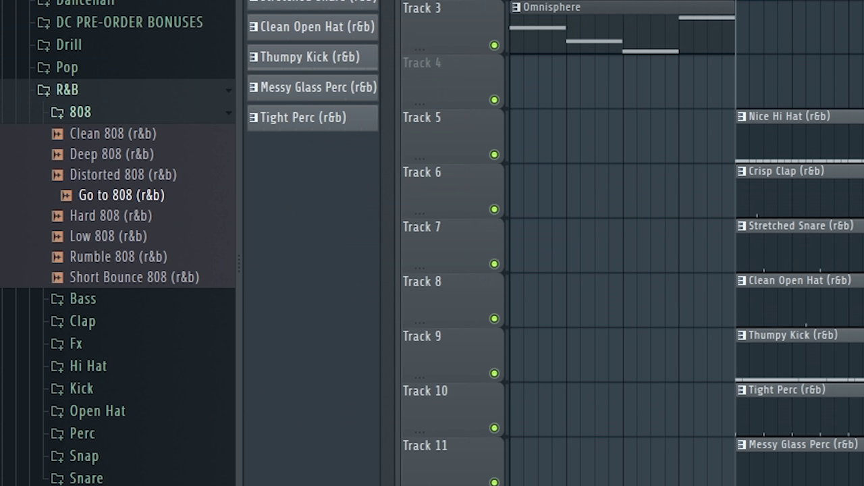
Step: Place a C5 note at the start of bar 3 and lengthen it to about three quarters of the bar
key(F6)
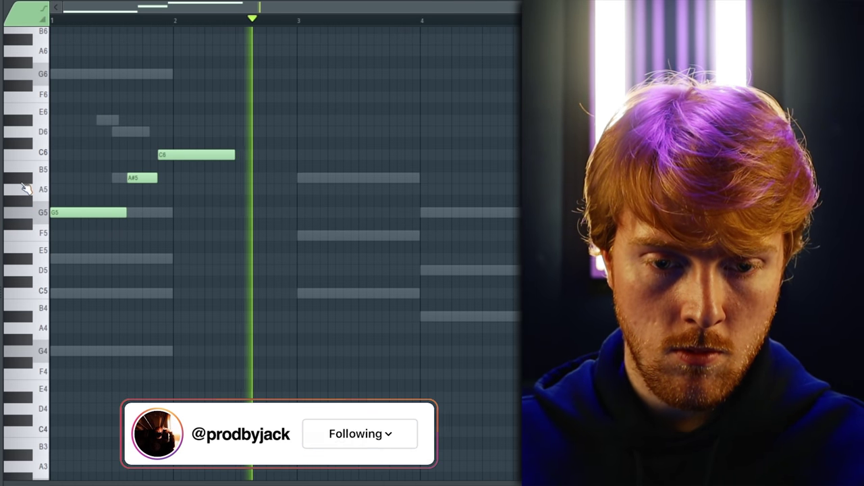
click(331, 293)
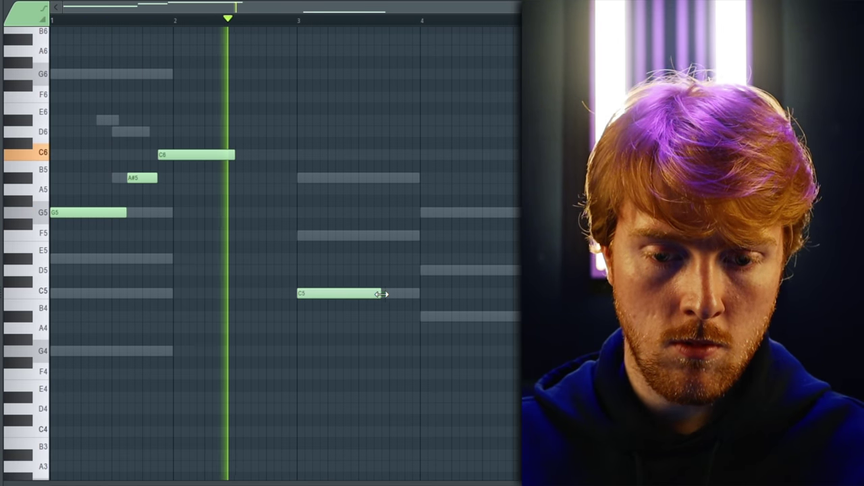
drag(381, 294, 388, 293)
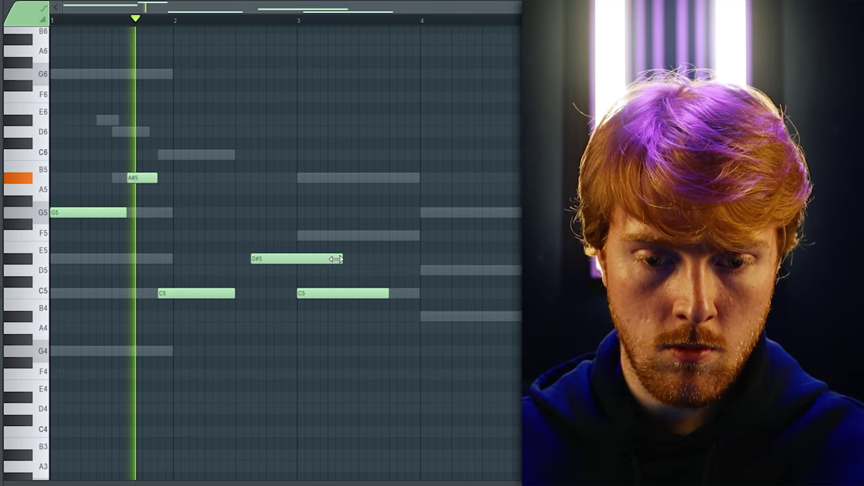
Step: Shorten the D#5 note to end at bar 3 and extend the preceding C5 note to meet it
drag(341, 259, 290, 260)
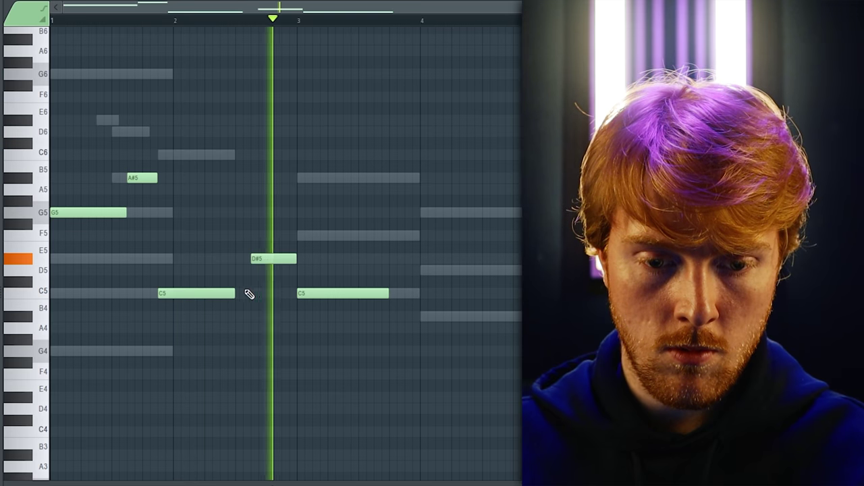
drag(235, 293, 245, 293)
Step: Place an F5 note at the start of bar 3 and lengthen it to fill the bar
drag(301, 293, 299, 235)
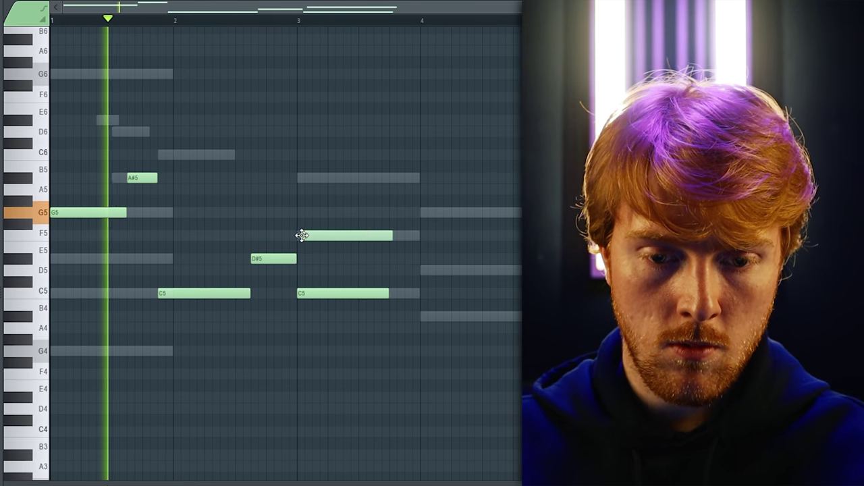
drag(386, 237, 419, 238)
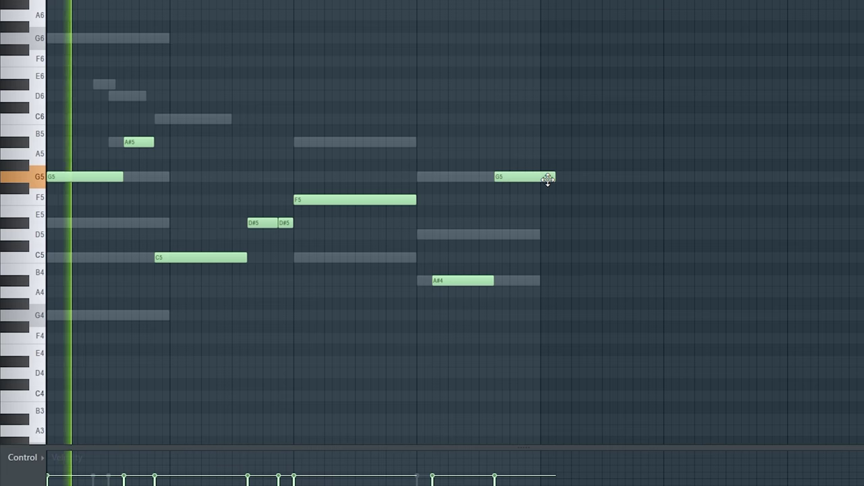
Step: Delete the G5 note in the second half of bar 4
drag(553, 179, 545, 177)
right_click(523, 177)
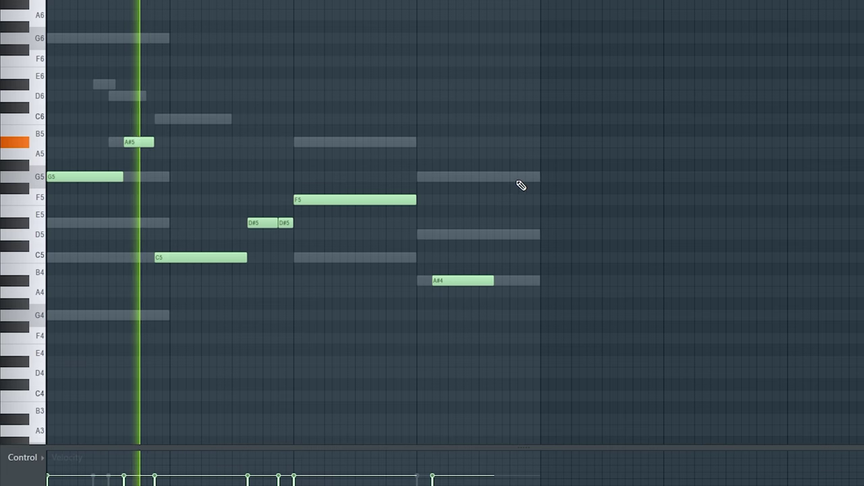
Step: Raise the A#4 note in bar 4 by one octave and lengthen it to the end of the bar
drag(519, 231, 437, 318)
key(ctrl+Up)
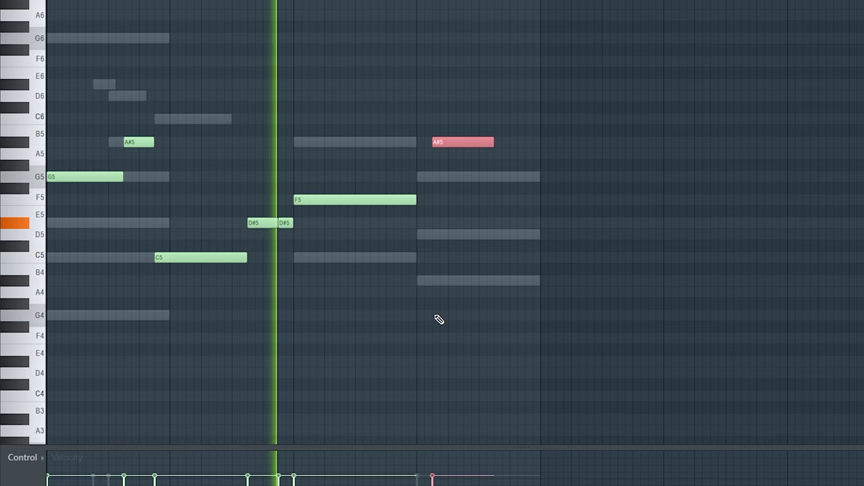
drag(493, 142, 536, 148)
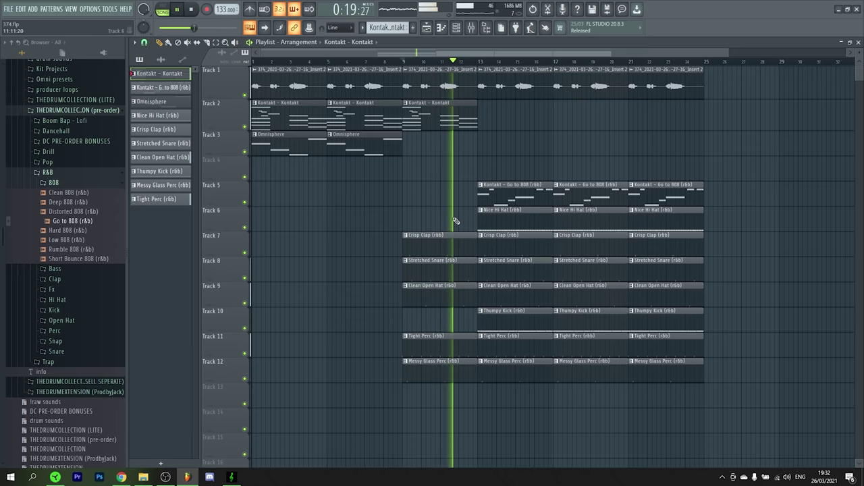
scroll(456, 222, up, 3)
drag(490, 378, 505, 234)
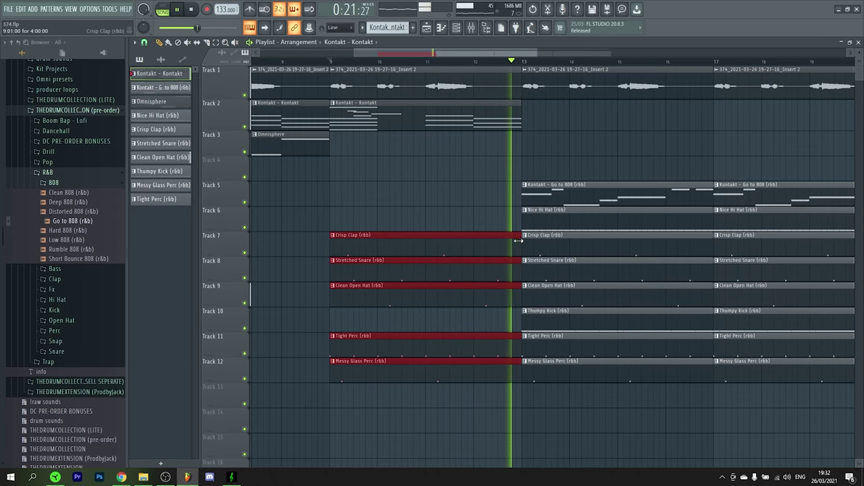
ctrl+click(475, 205)
scroll(437, 174, down, 4)
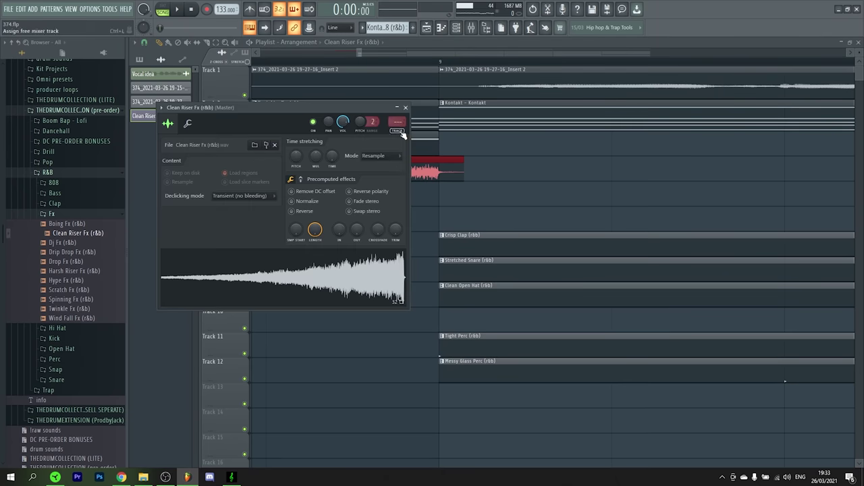
Step: Route the Clean Riser Fx channel to a free mixer track and lower that track's volume
key(ctrl+l)
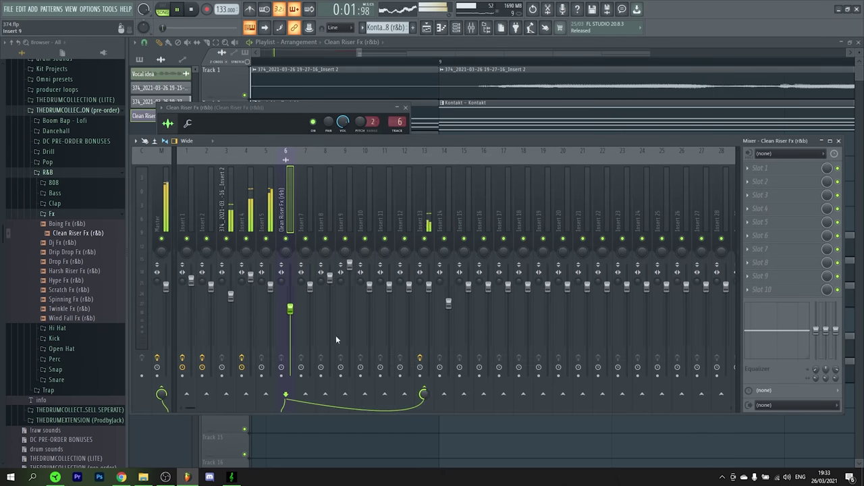
click(426, 27)
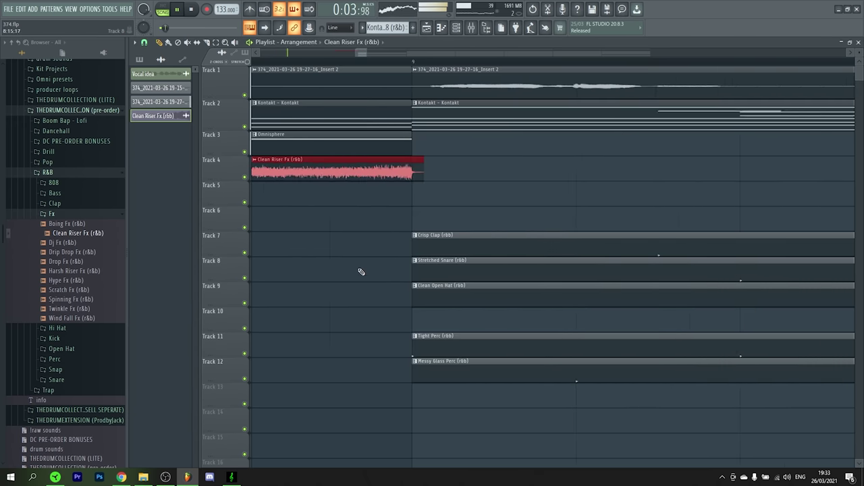
scroll(322, 151, down, 5)
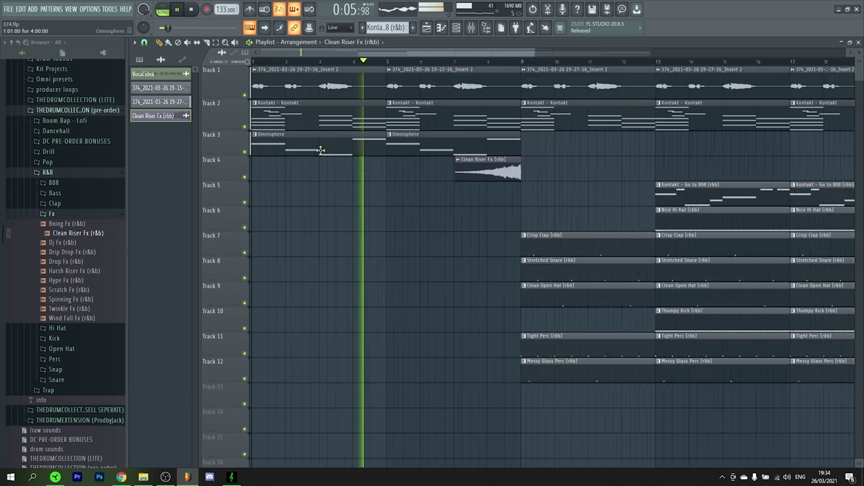
Step: Add a fade-in to the Clean Riser Fx sample in its channel settings
scroll(369, 187, up, 6)
double_click(401, 174)
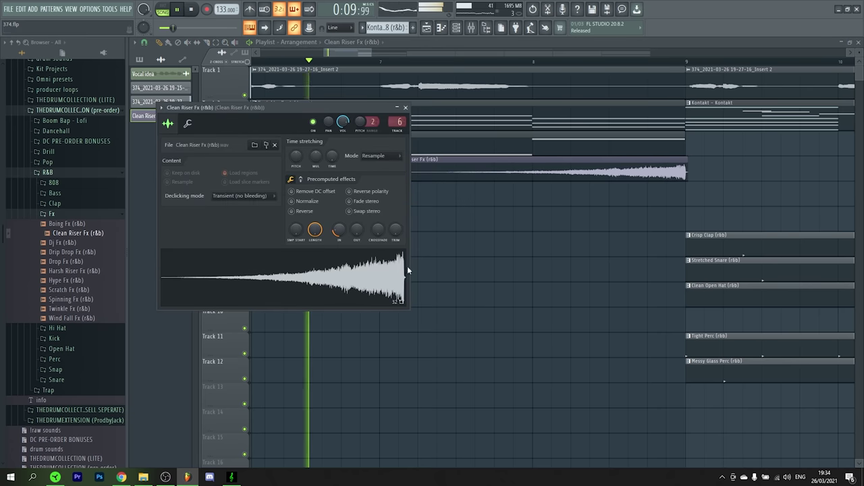
key(Escape)
scroll(410, 273, down, 4)
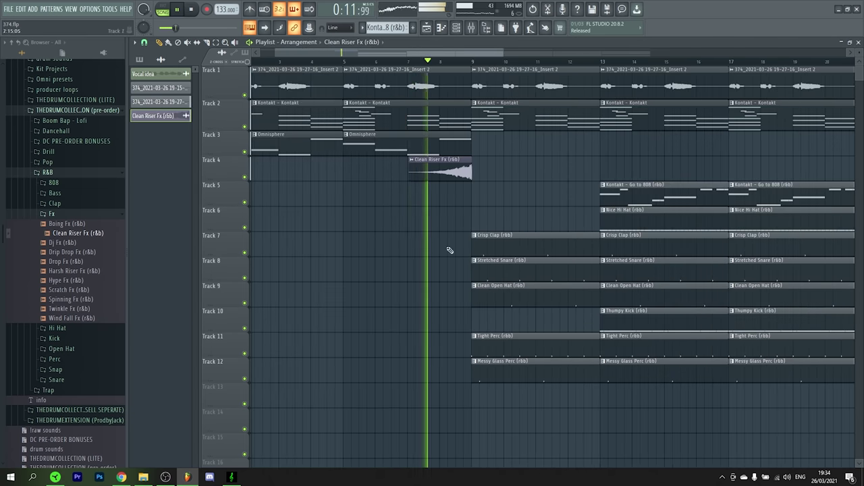
Step: Lower the Clean Riser Fx mixer track's volume further so the riser sits behind the other parts
scroll(490, 200, up, 4)
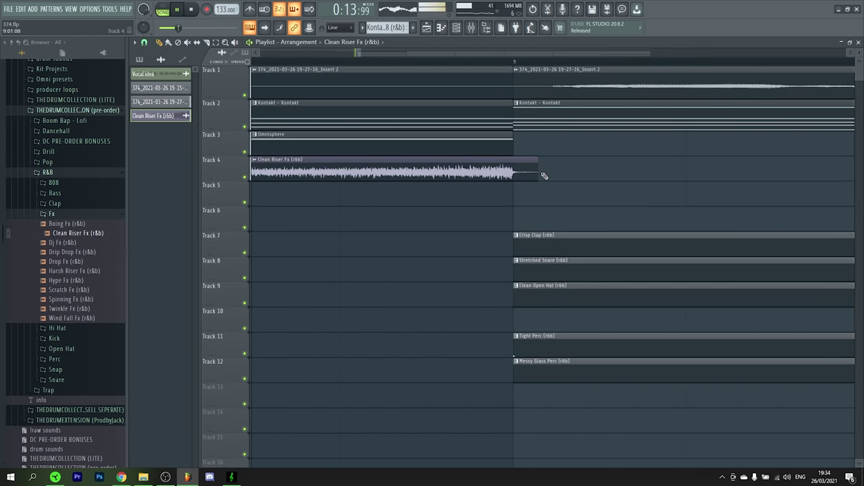
click(470, 27)
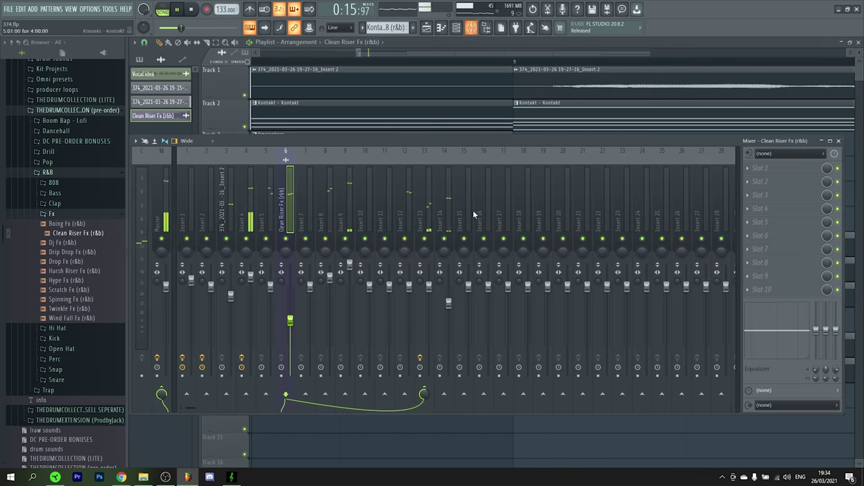
key(F9)
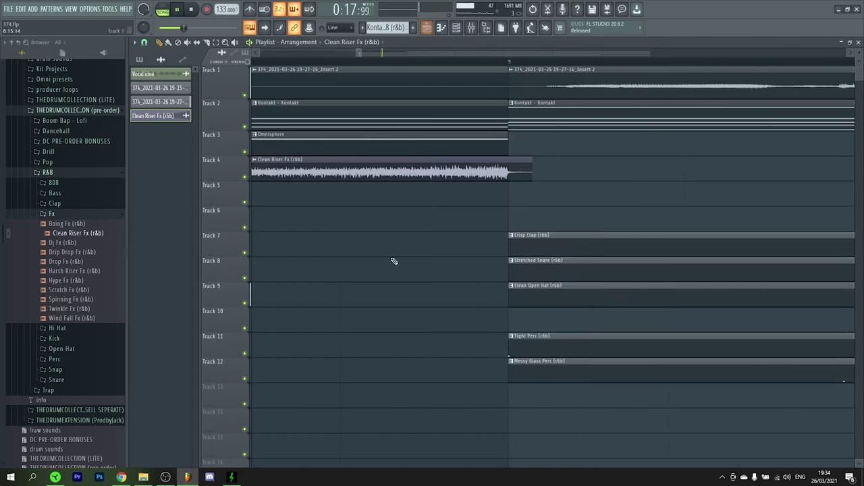
scroll(396, 259, down, 5)
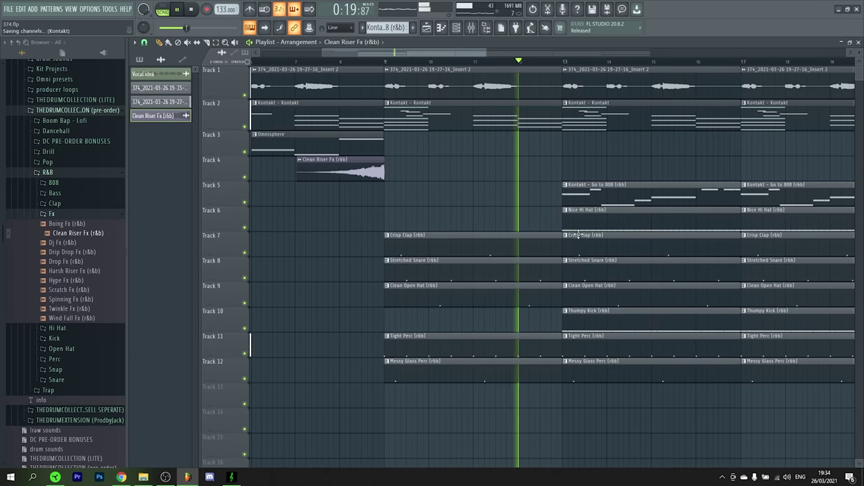
scroll(475, 214, down, 3)
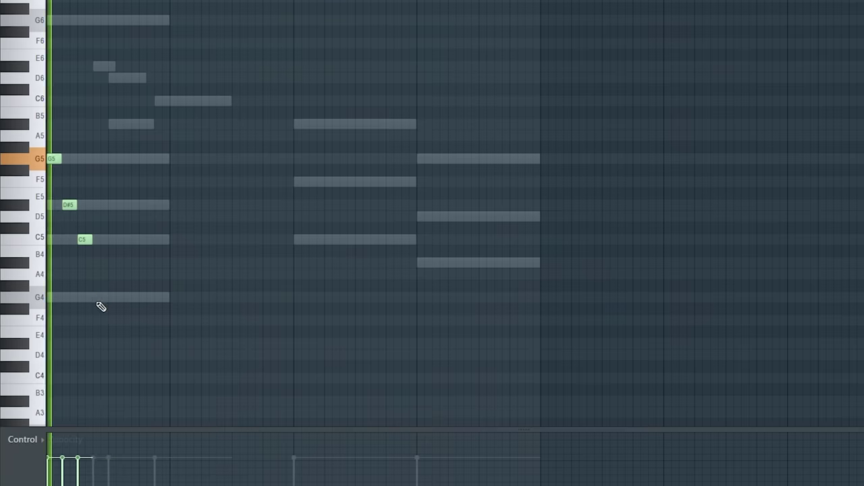
Step: Add a G4 note to finish the descending four-note figure in bar 1 and repeat the whole figure in bar 2
click(102, 298)
mouse_move(101, 302)
mouse_down()
mouse_move(136, 303)
mouse_move(112, 298)
mouse_move(81, 233)
mouse_up()
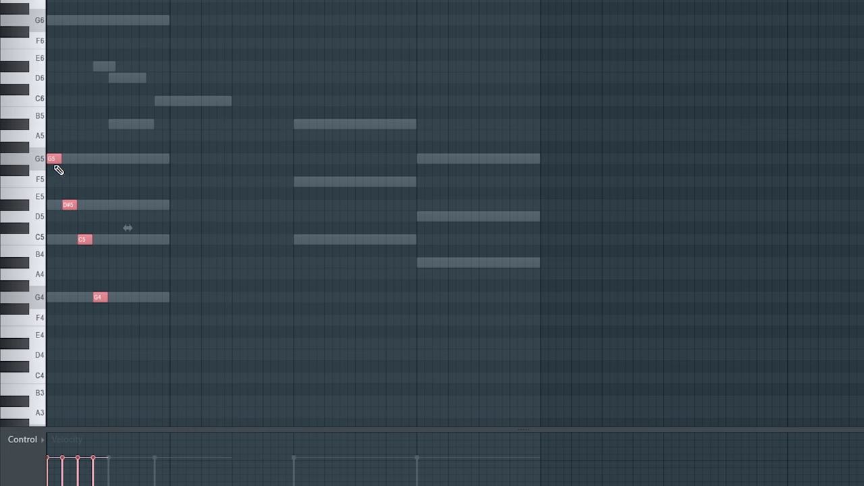
drag(182, 163, 176, 163)
ctrl+click(155, 178)
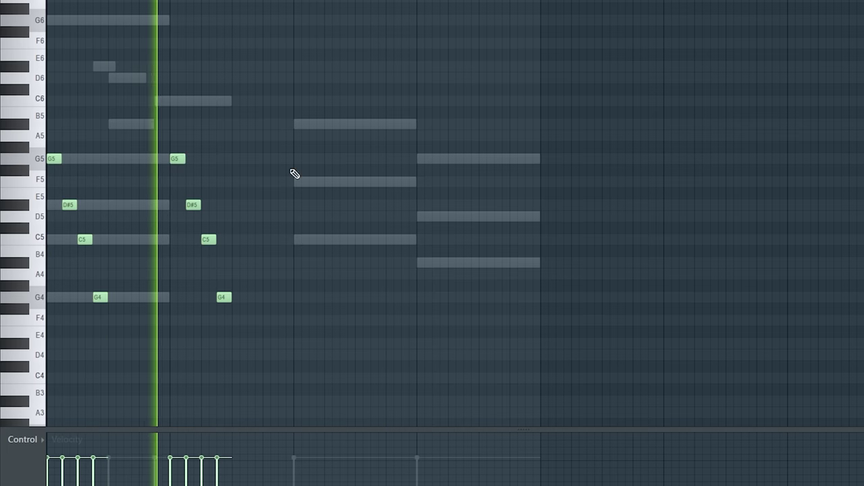
Step: Continue the descending figure in bar 3 as A#5, G5, C5, G4 and in bar 4 as G5, D5, A#4, G4
drag(330, 133, 32, 397)
click(318, 175)
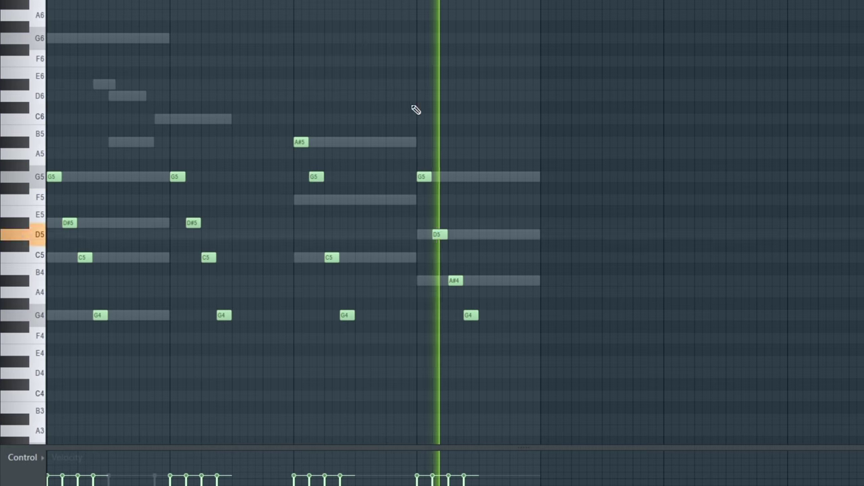
Step: Lower the Mellotron V level slightly on mixer track 17 to balance it with the beat
key(F9)
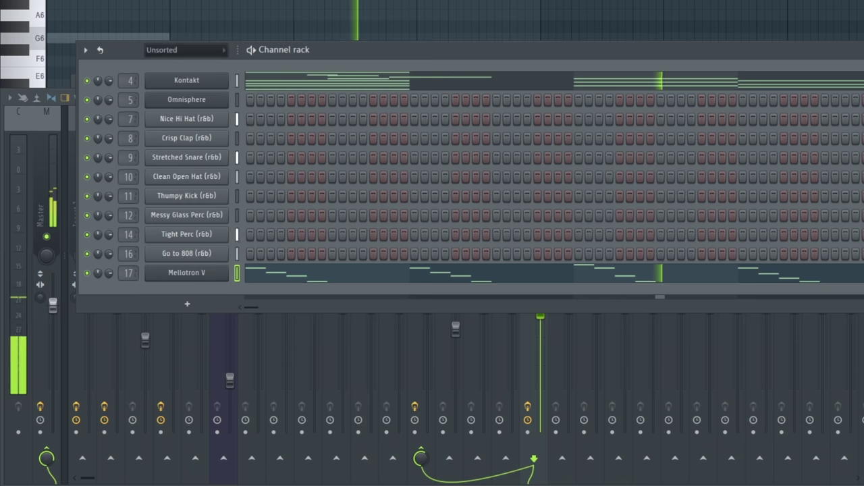
key(F9)
key(s)
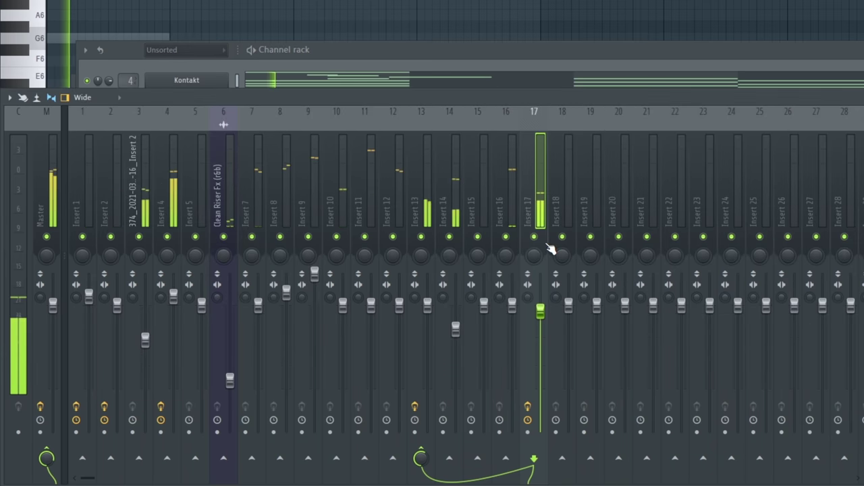
Step: Remove the Mellotron V notes from bars 1 and 3, keeping the figures in bars 2 and 4
click(447, 2)
scroll(81, 145, up, 2)
scroll(1, 49, left, 1)
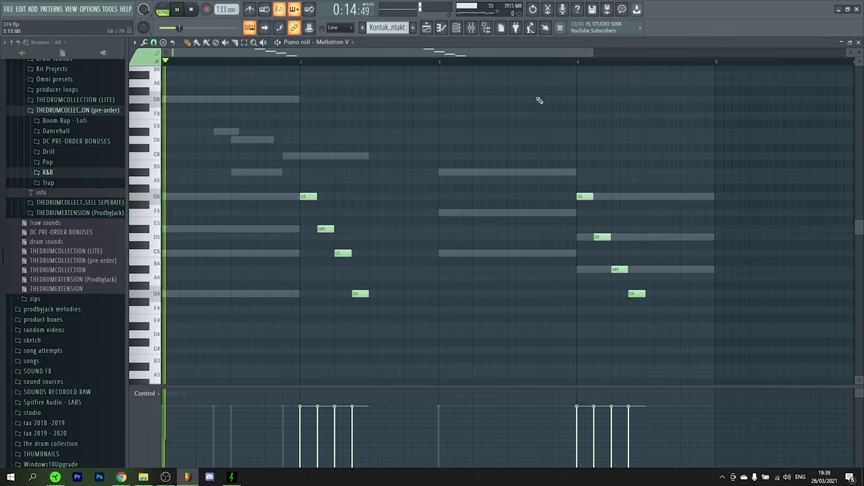
Step: Load the Crocodilee Swamp keys preset in Mellotron V, close the instrument and open the mixer
click(473, 28)
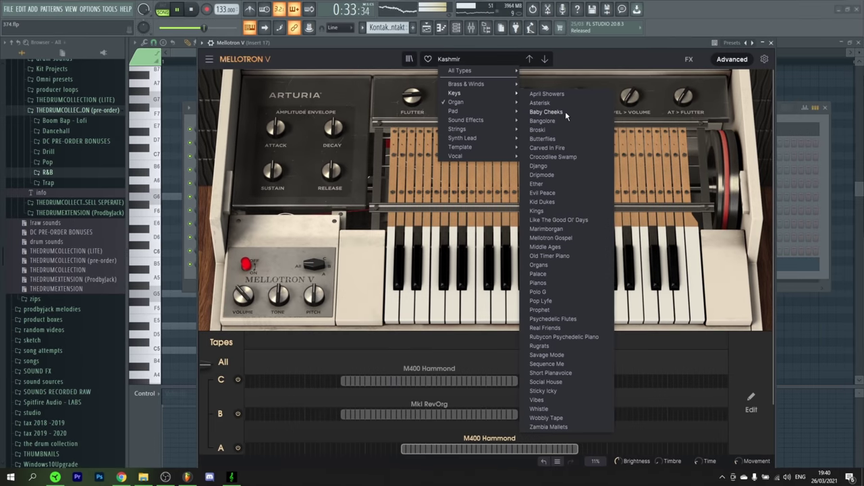
click(553, 157)
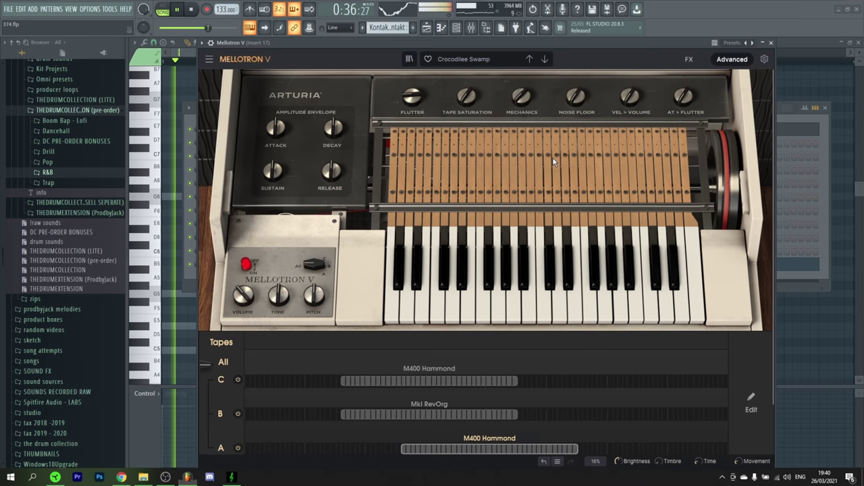
click(771, 43)
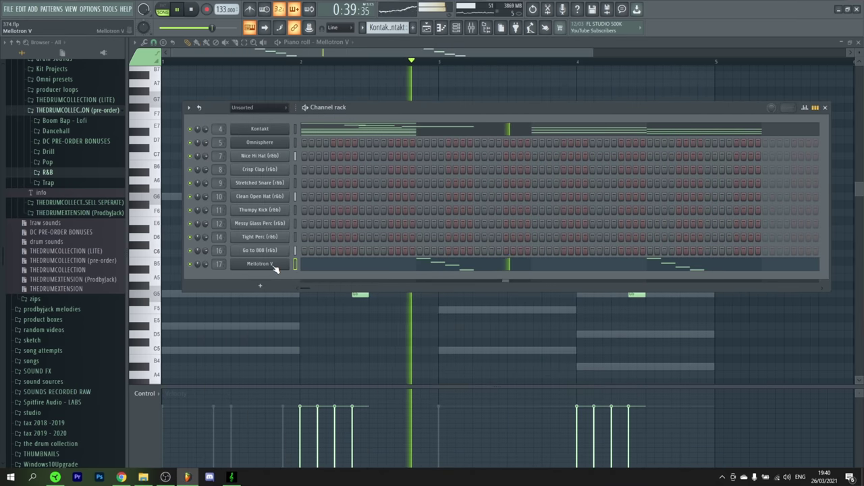
click(472, 28)
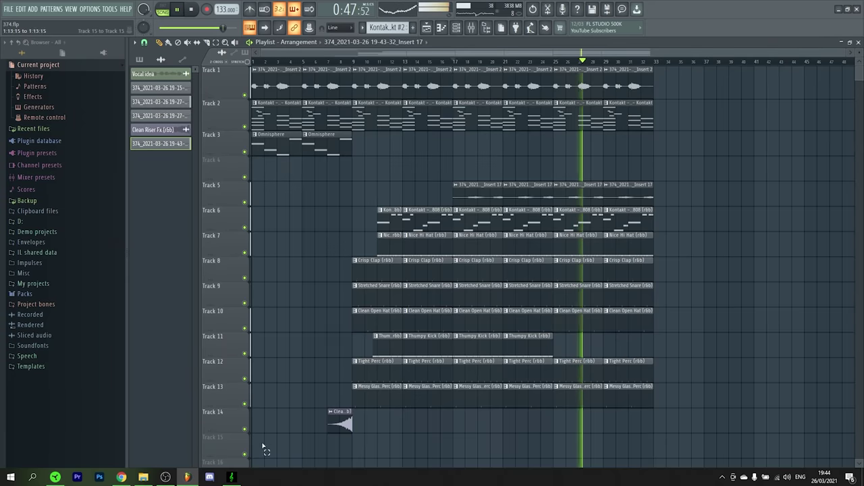
Step: Select all clips of the arrangement and duplicate them so the whole section repeats from bar 33
drag(260, 67, 752, 463)
key(ctrl+b)
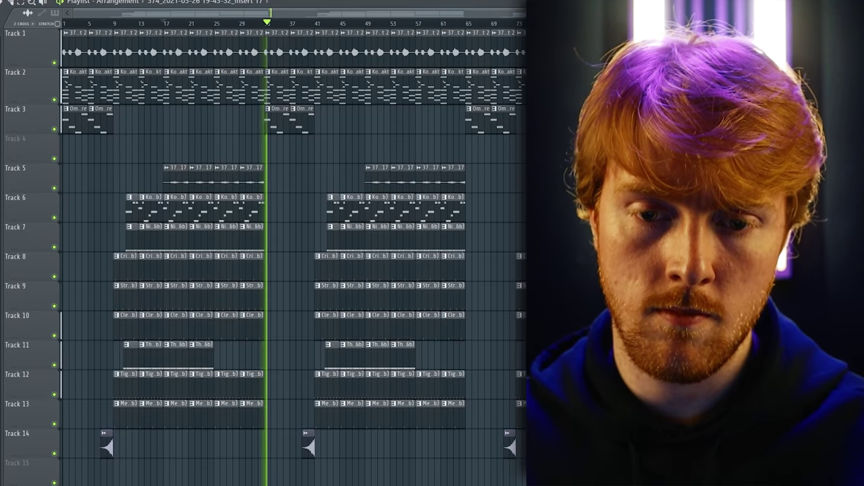
Step: Check the mixer track levels while the repeated section of the arrangement plays
key(F9)
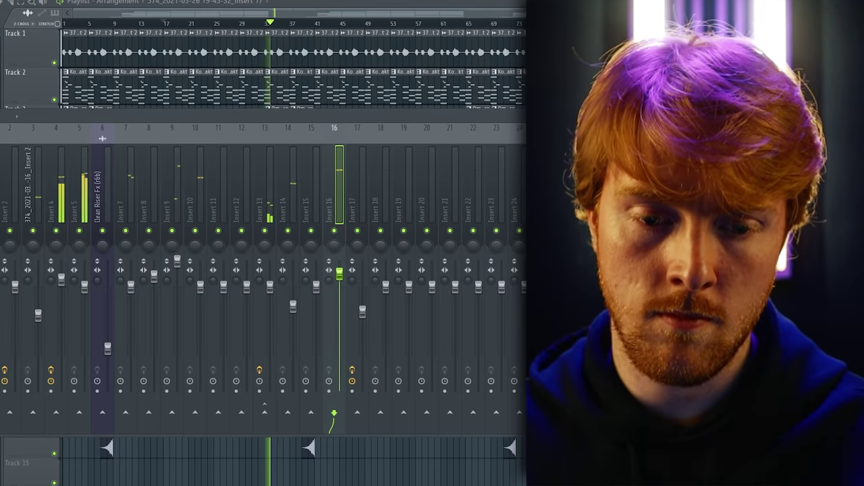
key(F9)
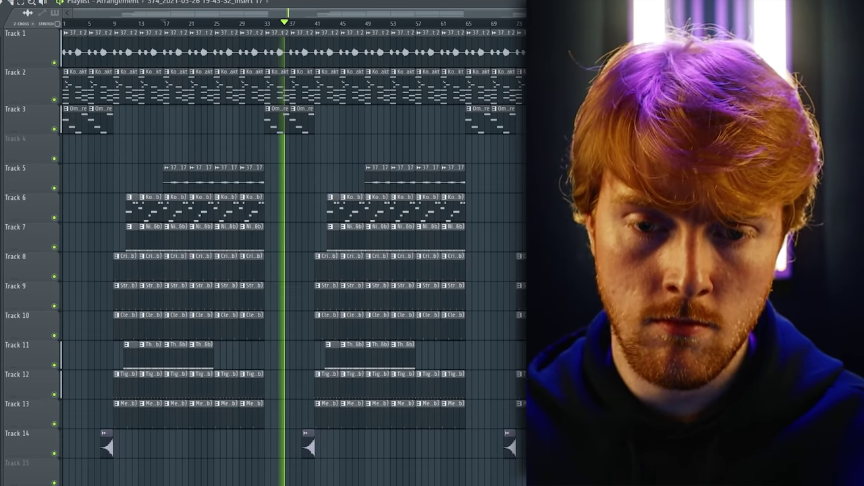
key(F9)
key(F9)
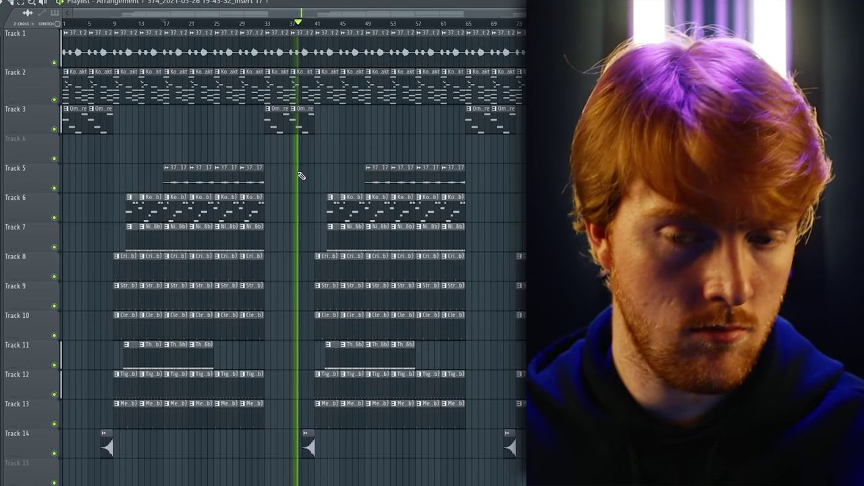
key(F9)
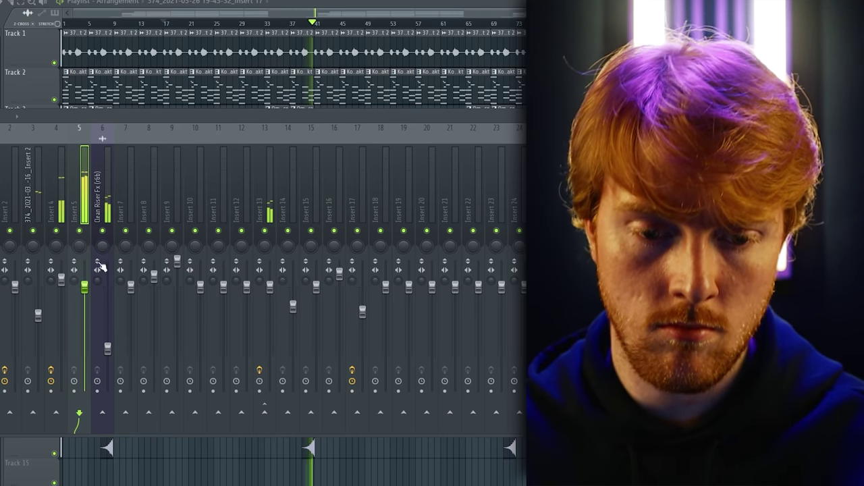
key(F9)
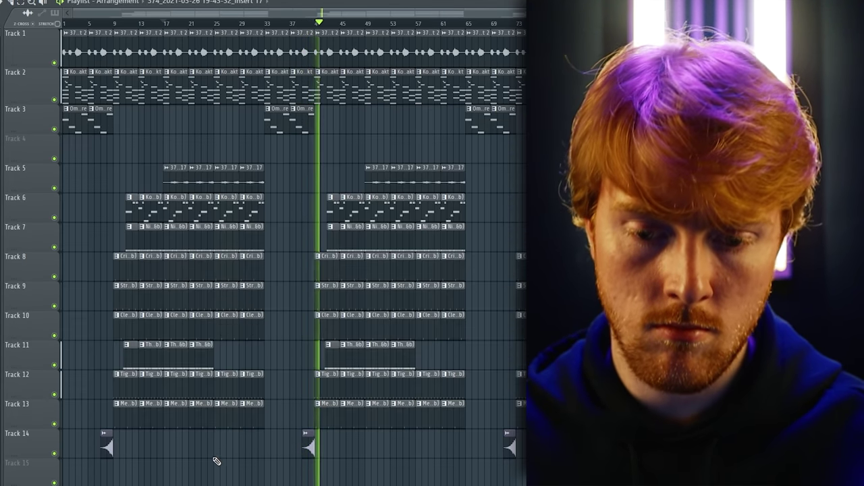